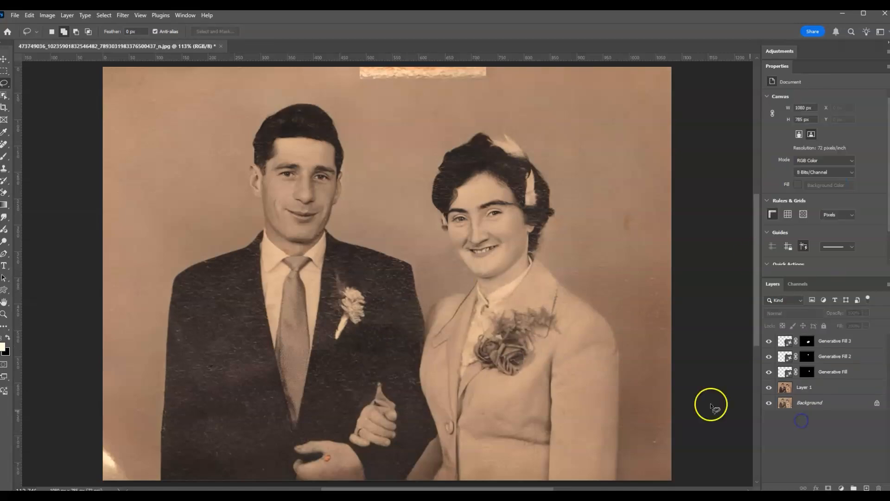
click(818, 198)
click(329, 459)
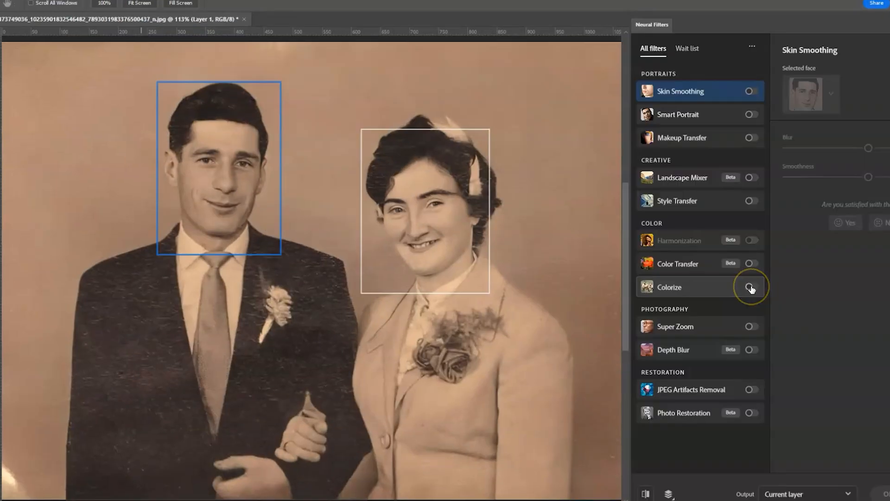
click(749, 284)
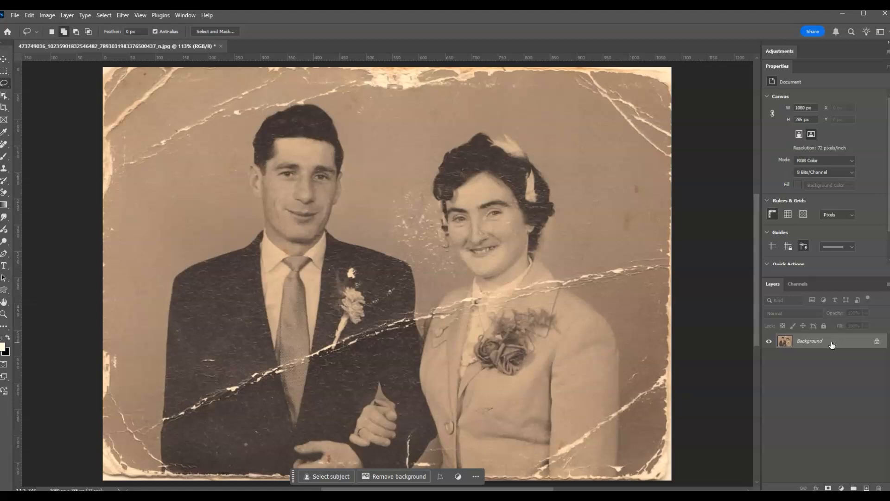
Duplicate the Background layer and enable the Photo Restoration neural filter on the copy.
click(442, 88)
key(ctrl+j)
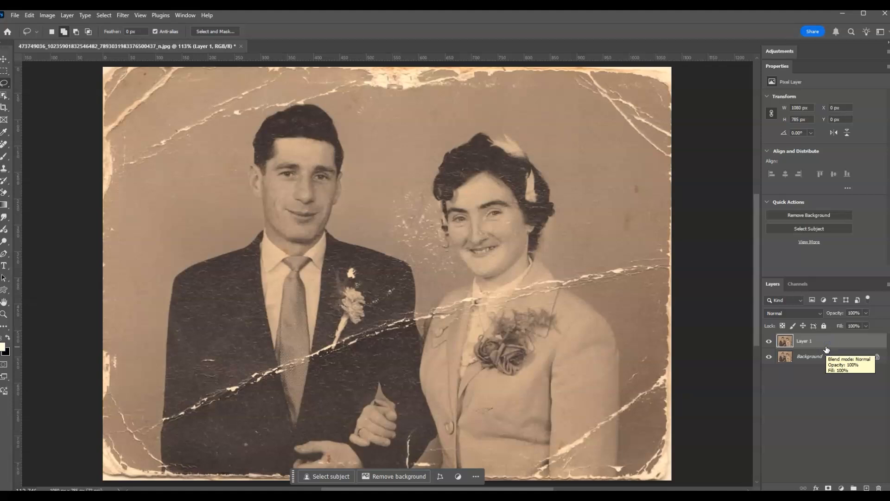
click(121, 16)
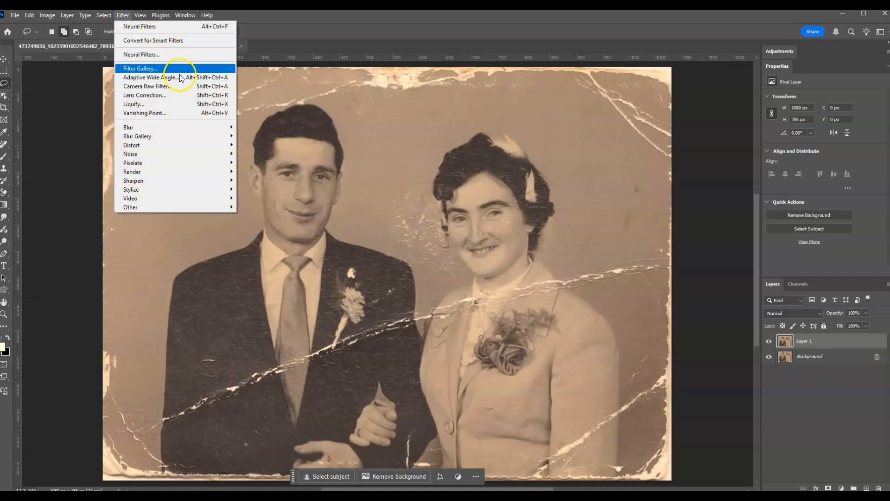
click(177, 54)
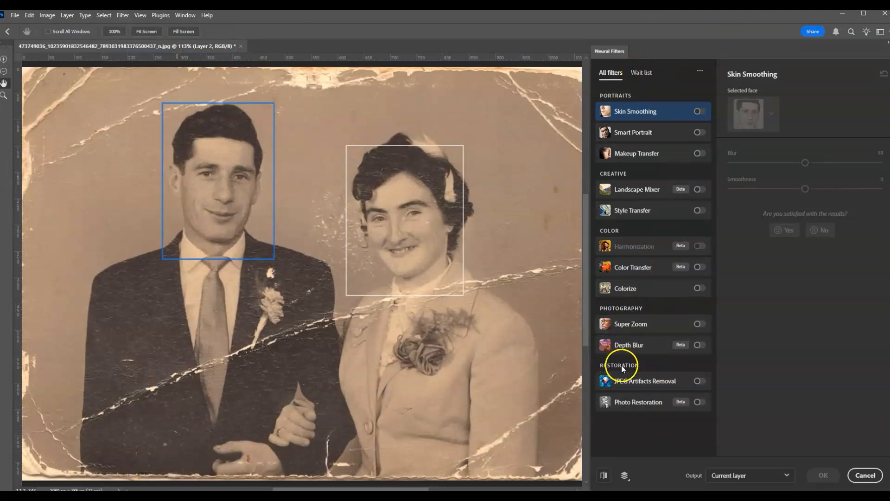
click(700, 405)
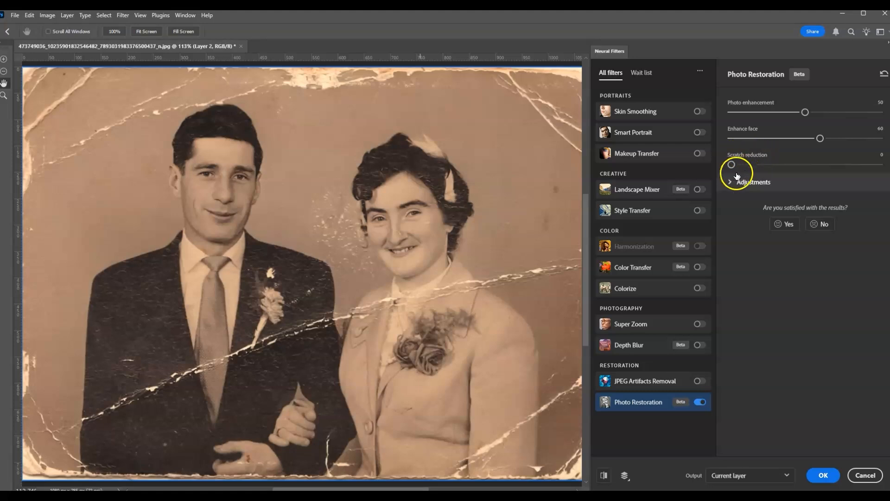
Set Photo Restoration's scratch reduction to 80 and apply the filter with output to the current layer.
drag(732, 165, 850, 167)
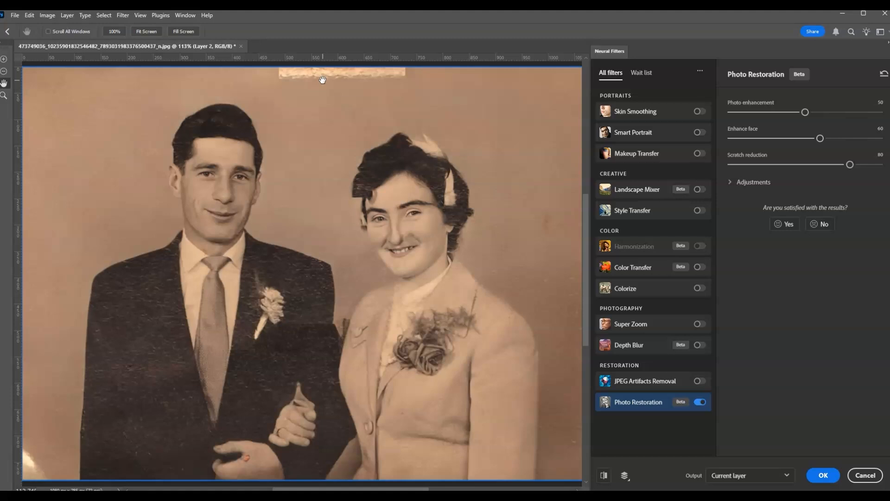
click(753, 476)
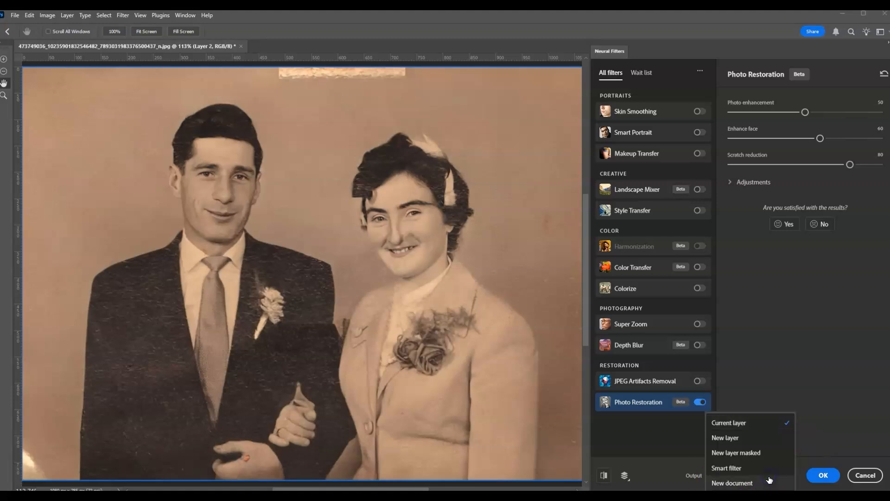
click(759, 430)
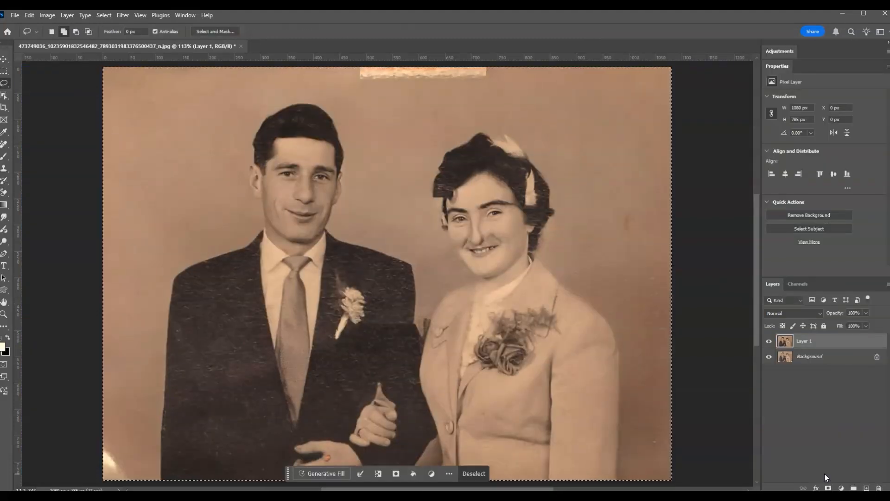
click(825, 474)
Toggle Layer 1's visibility to compare the restoration with the original, and clear the selection around the photo.
click(770, 342)
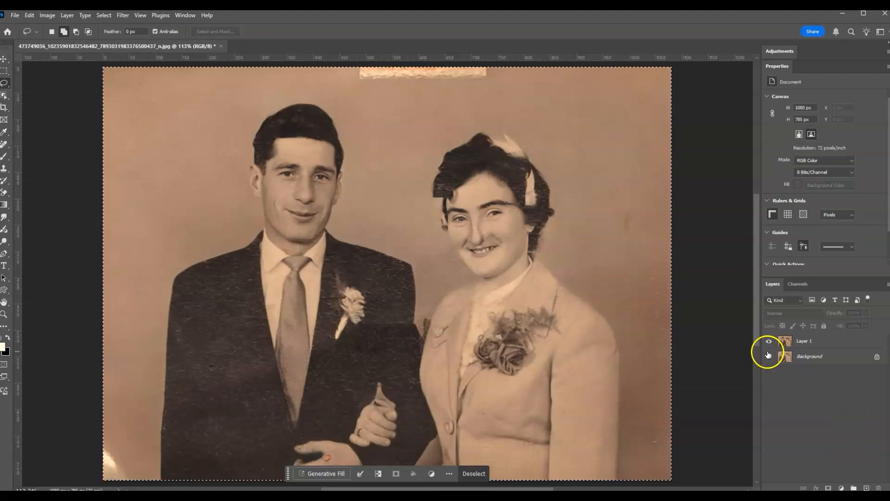
click(770, 341)
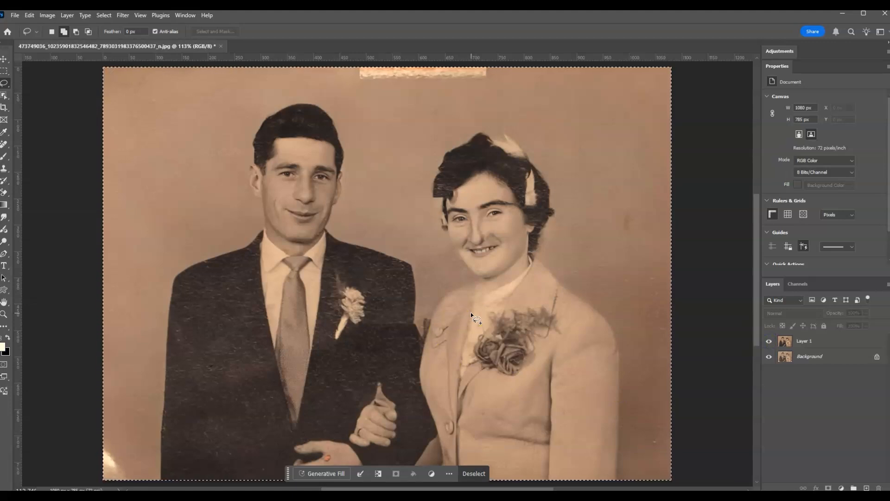
click(465, 270)
key(ctrl+d)
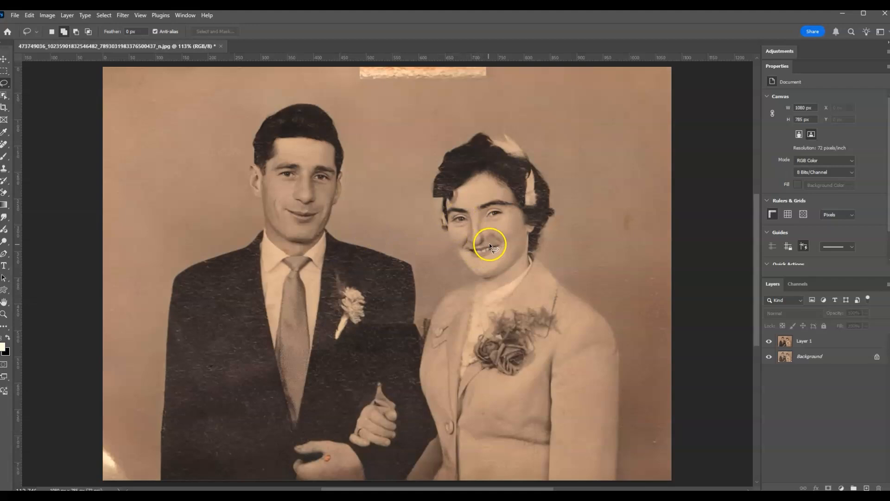
Lasso the dark smudge beside the woman's nose and replace it using Generative Fill without a prompt.
mouse_move(492, 243)
mouse_down()
mouse_move(480, 244)
mouse_move(491, 242)
mouse_up()
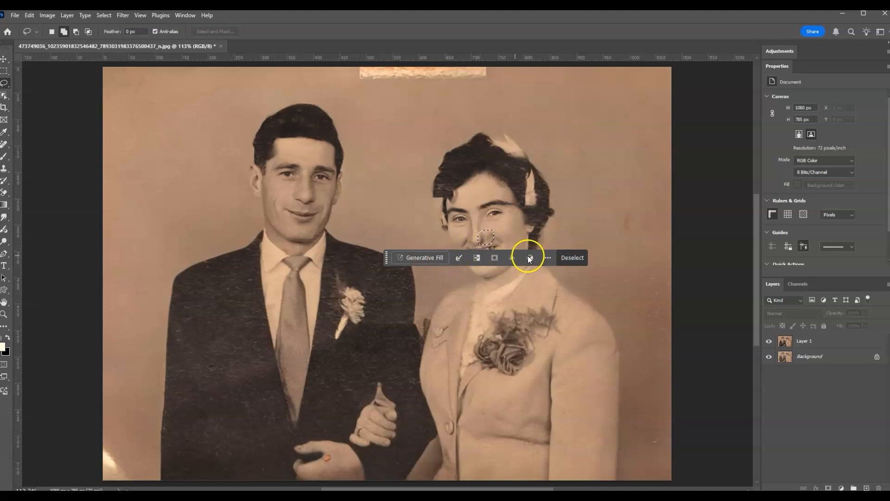
click(185, 16)
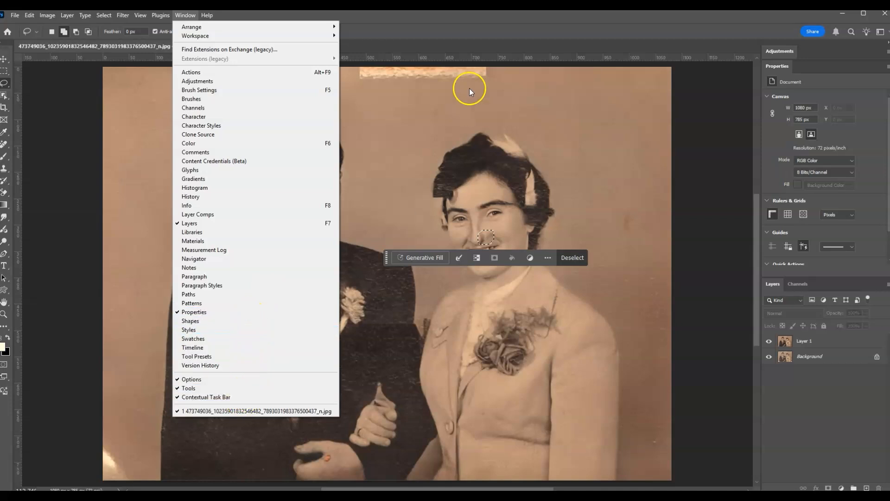
click(433, 32)
click(417, 258)
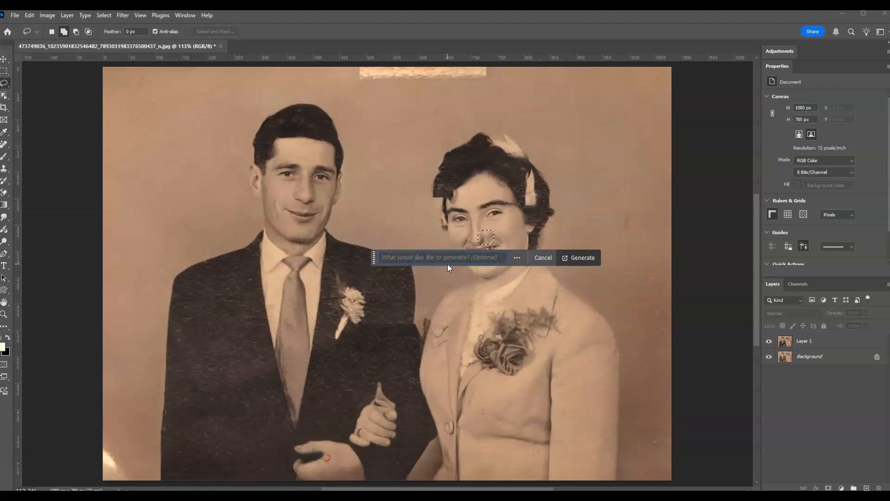
click(584, 262)
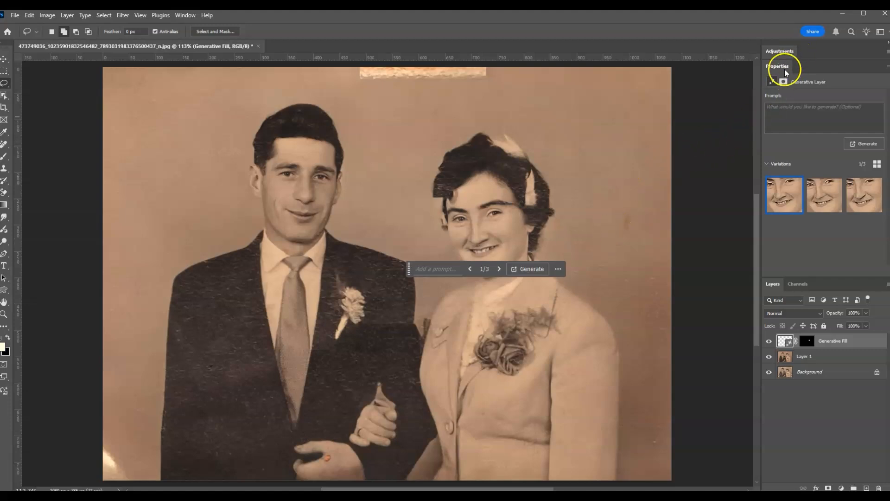
Compare the three generated variations of the woman's face, keep the first one and deselect the layer.
click(789, 209)
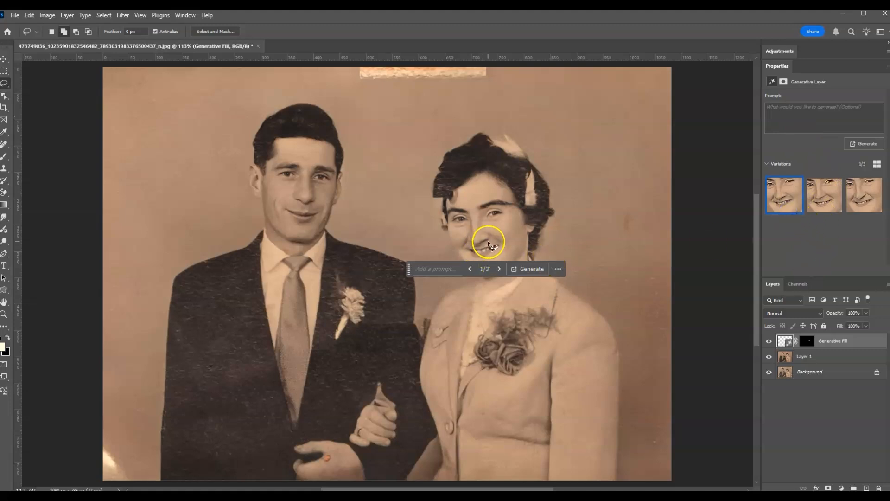
click(826, 193)
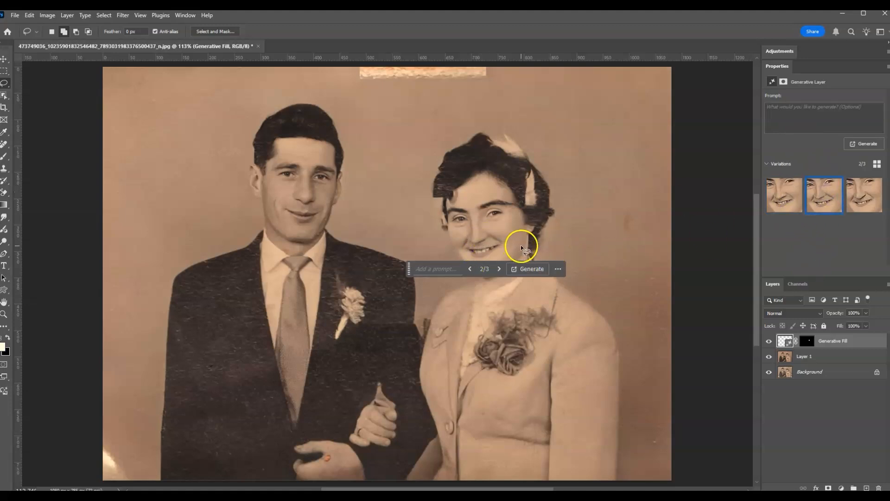
click(867, 194)
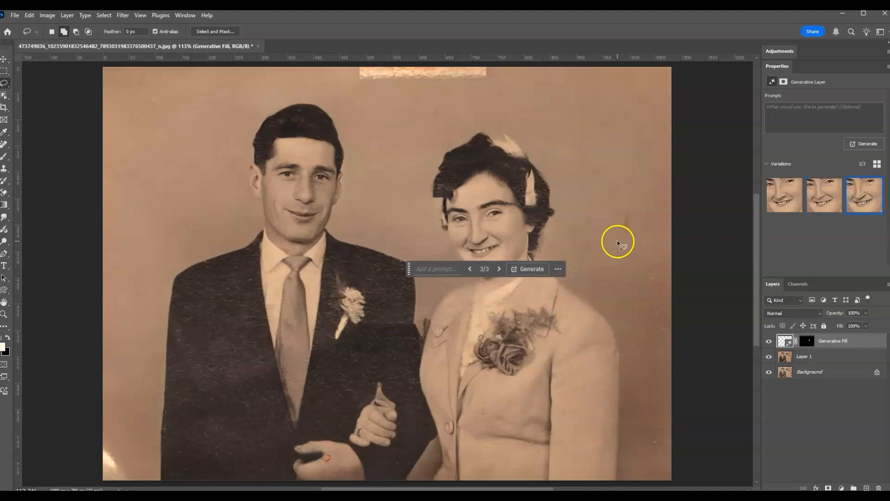
mouse_move(861, 212)
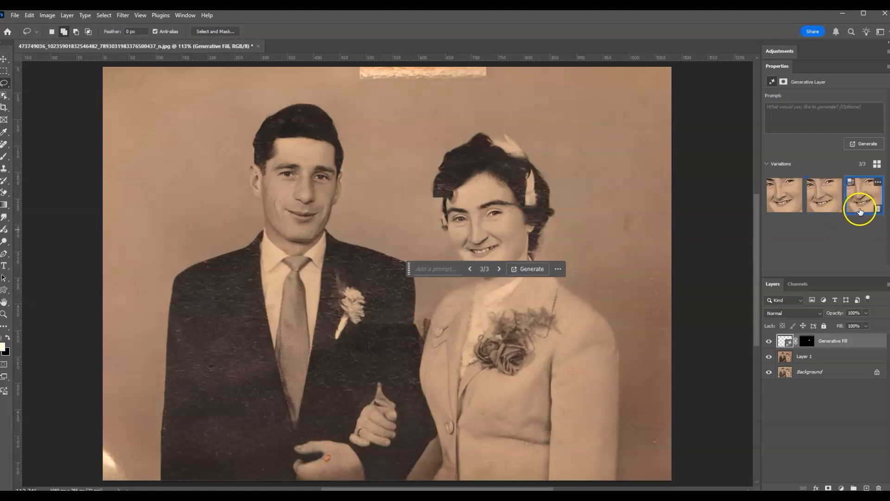
mouse_move(783, 213)
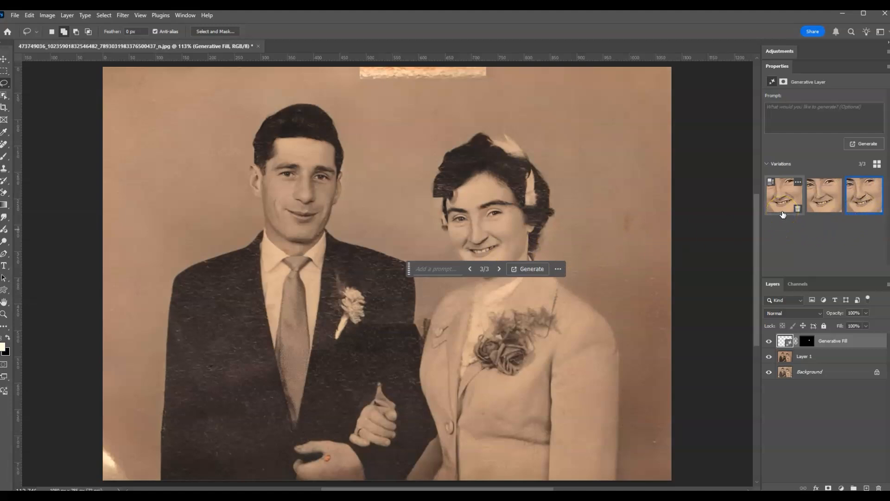
click(799, 206)
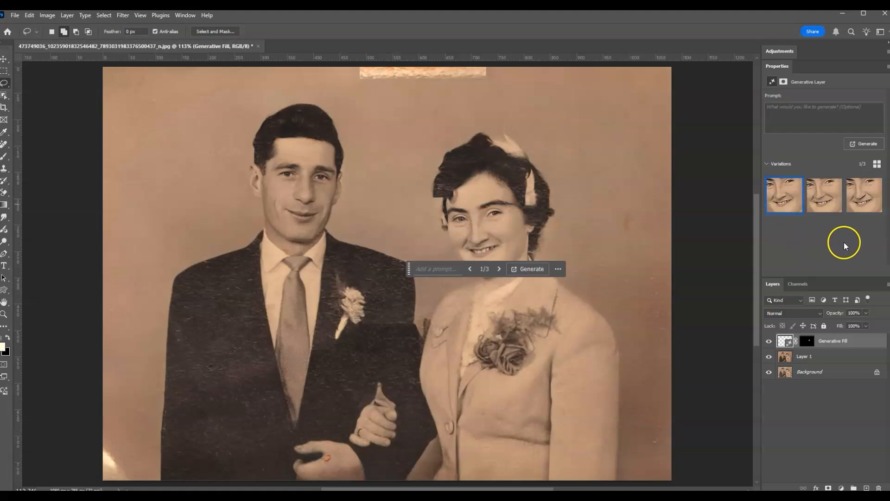
click(845, 386)
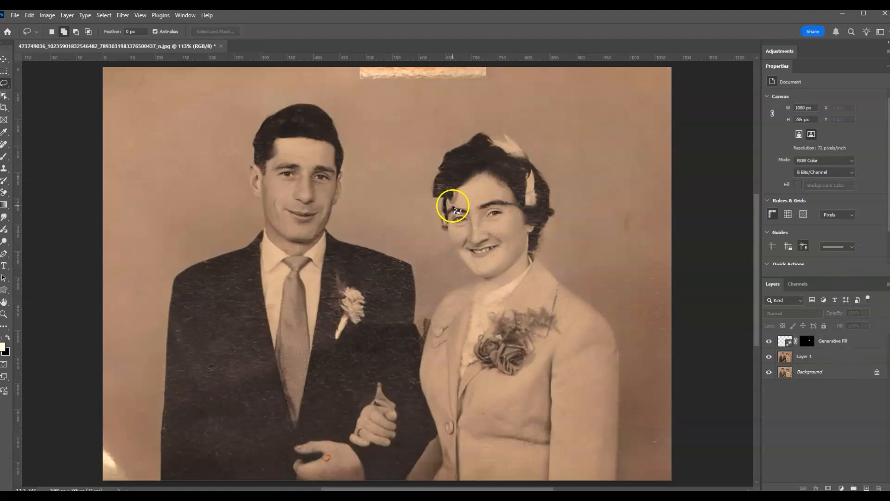
Lasso the broken hair edge beside the woman's forehead, generate a fill without a prompt and keep the third variation.
mouse_move(454, 205)
mouse_down()
mouse_move(438, 213)
mouse_move(427, 202)
mouse_move(433, 187)
mouse_move(454, 204)
mouse_up()
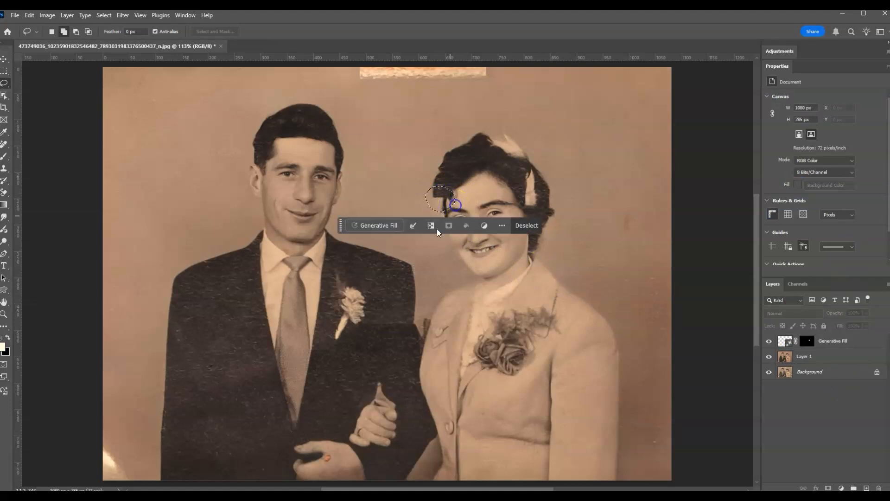
click(383, 225)
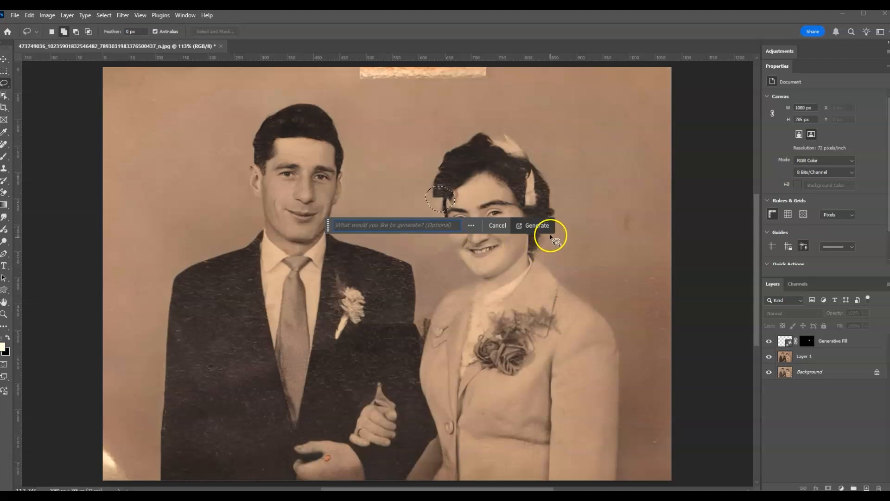
click(538, 226)
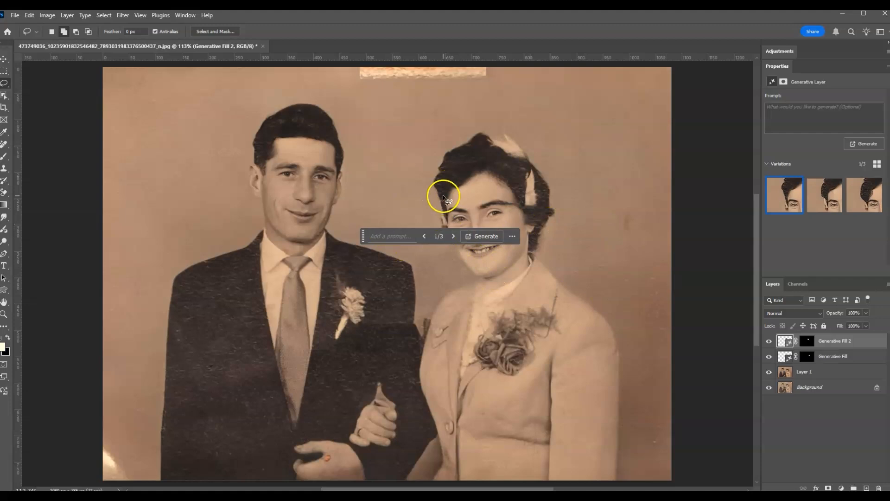
click(814, 199)
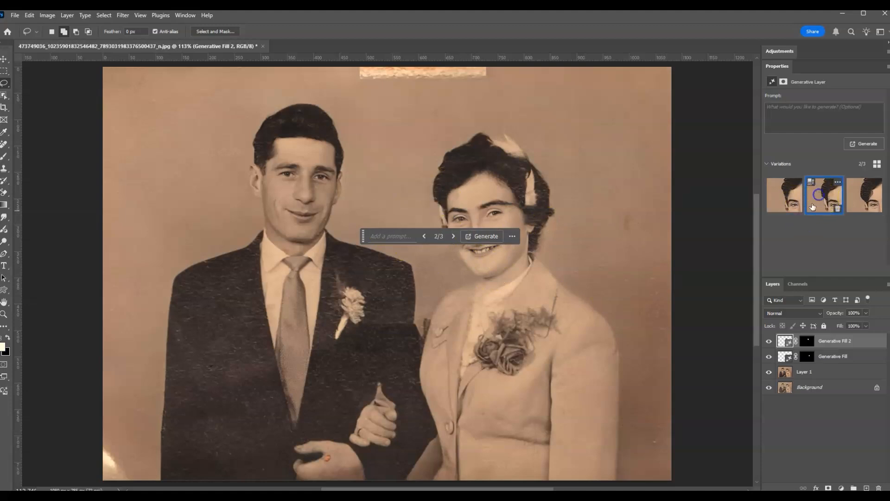
click(863, 194)
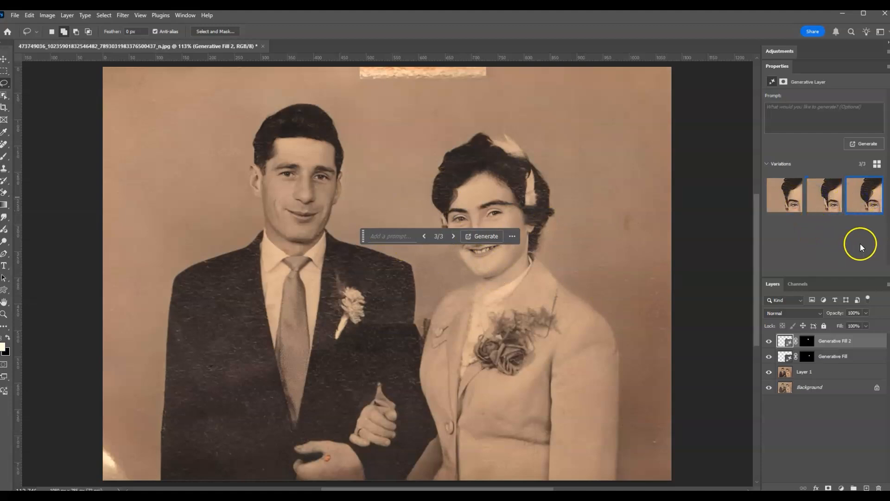
click(821, 419)
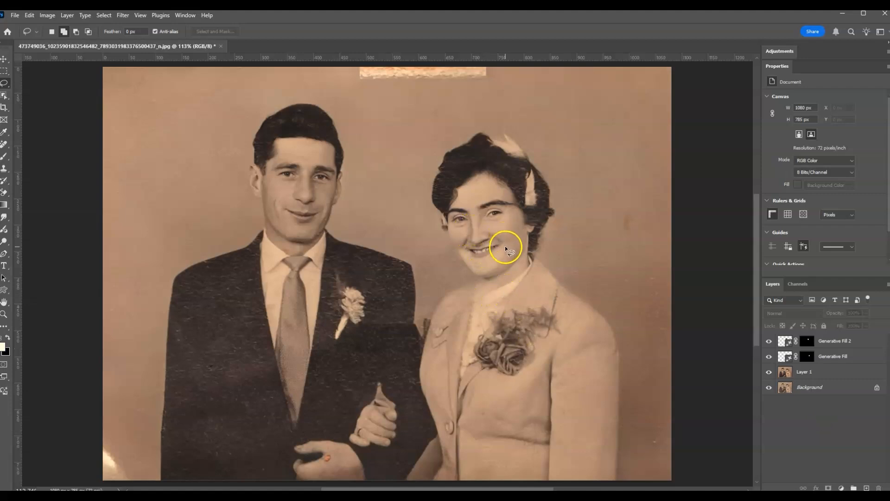
Lasso the damaged area across the woman's shoulder and lapel, generate a fill without a prompt and keep the third variation.
drag(411, 305, 453, 276)
drag(493, 304, 479, 320)
drag(396, 325, 411, 303)
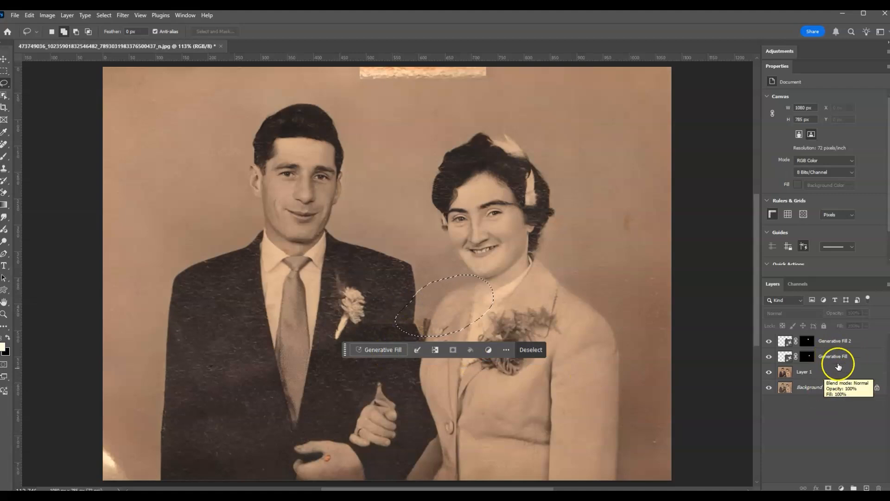
click(378, 350)
click(544, 348)
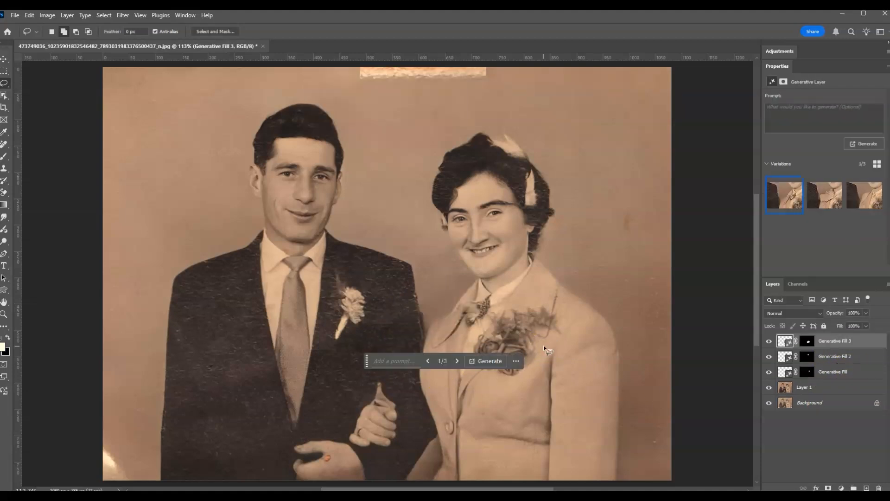
click(832, 204)
click(856, 205)
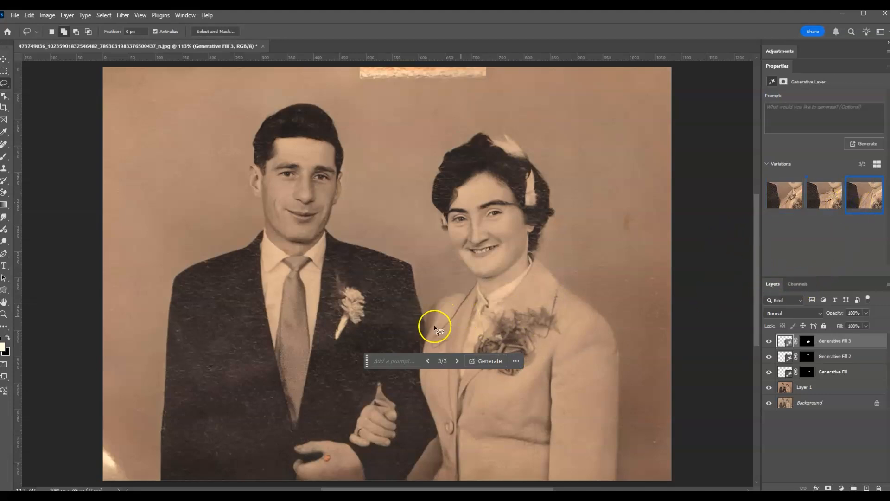
click(801, 421)
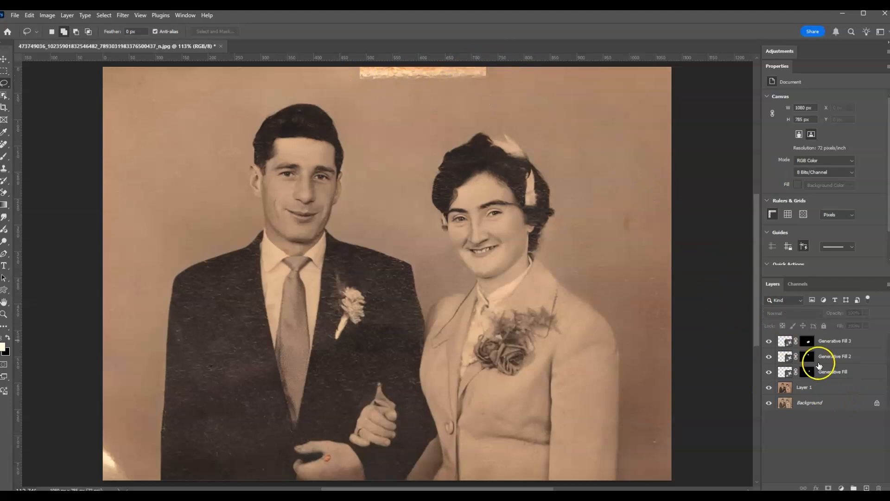
Merge the three Generative Fill layers and Layer 1 into a single layer, leaving the Background separate.
click(851, 348)
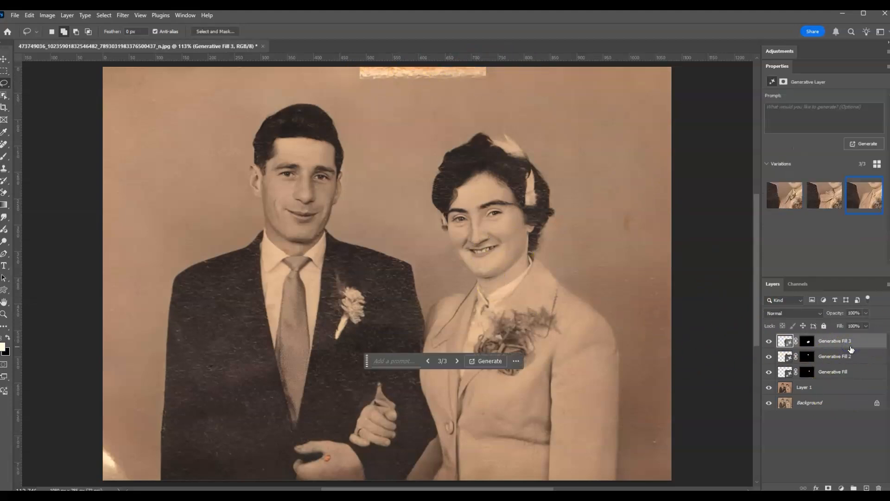
shift+click(843, 392)
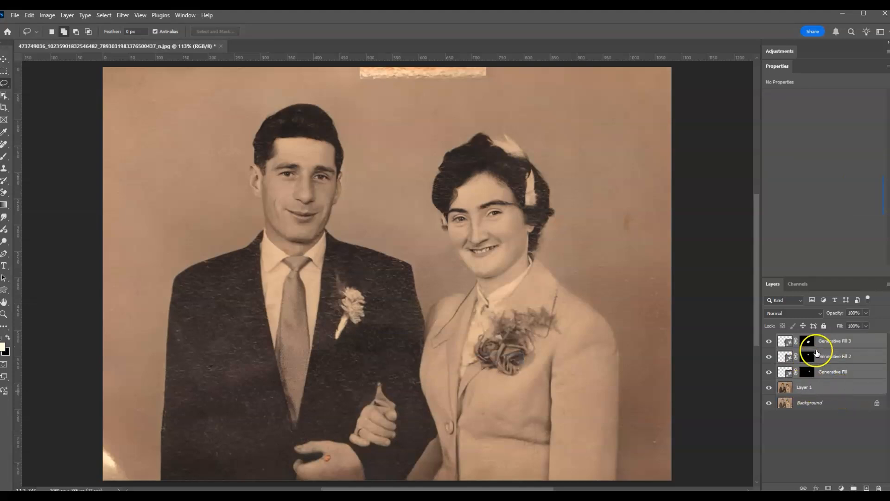
right_click(825, 377)
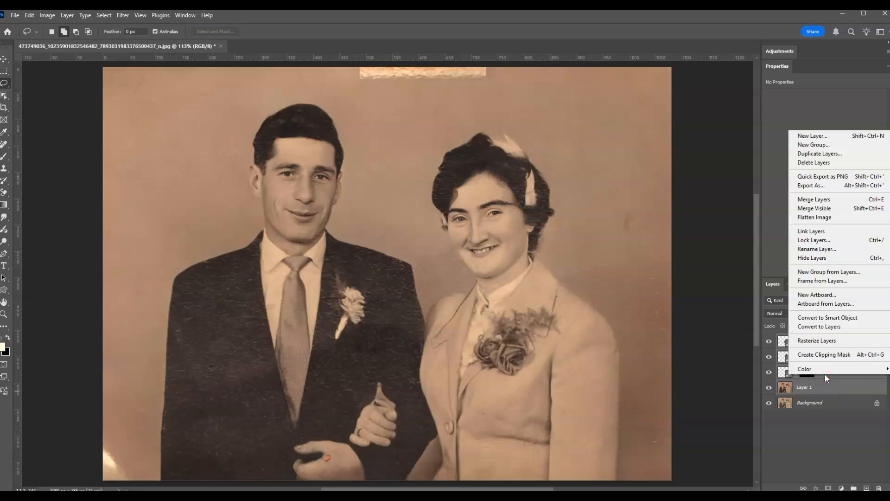
click(830, 200)
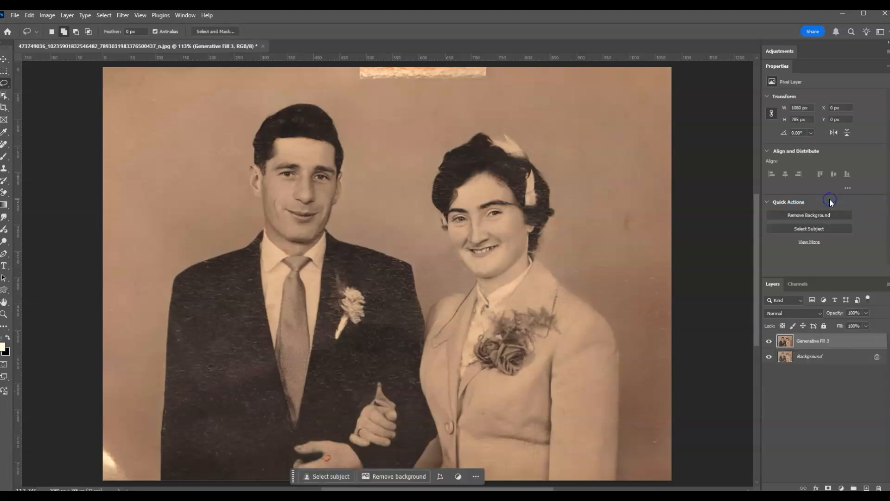
Erase the tape mark on the photo's upper edge and the stain in the backdrop beside the woman with the Remove tool.
click(815, 344)
click(813, 347)
right_click(808, 343)
click(7, 148)
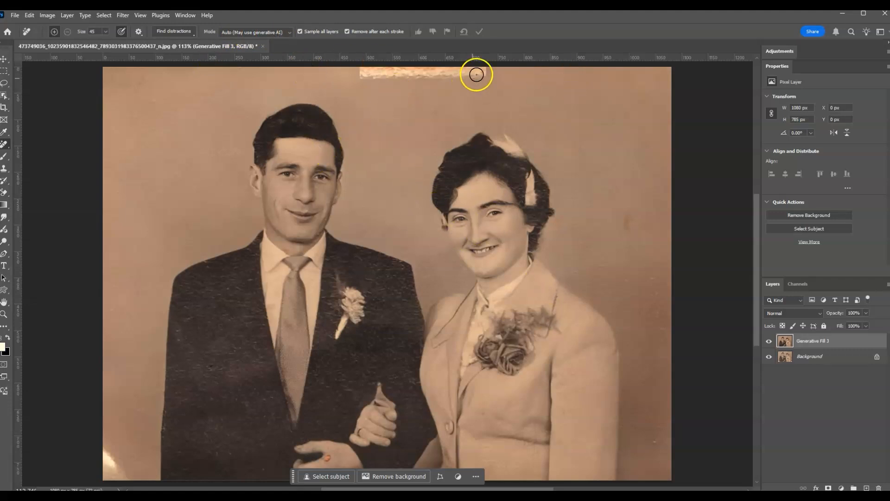
drag(495, 74, 350, 75)
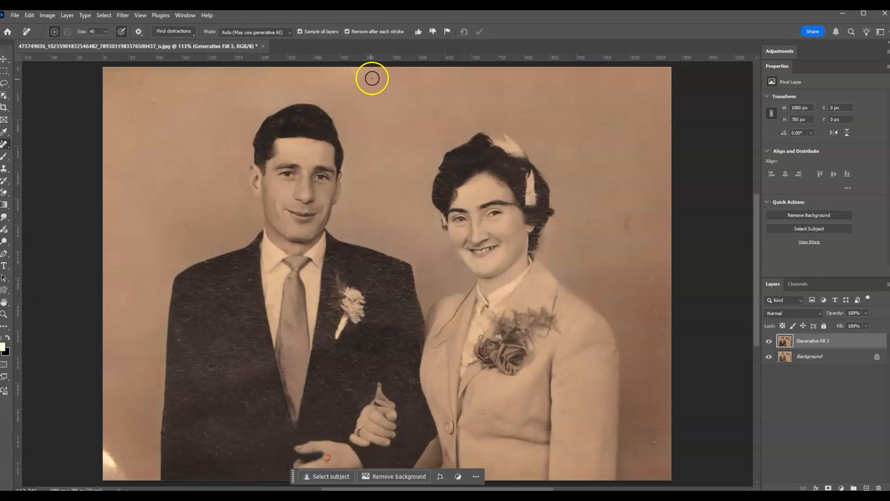
drag(636, 215, 627, 229)
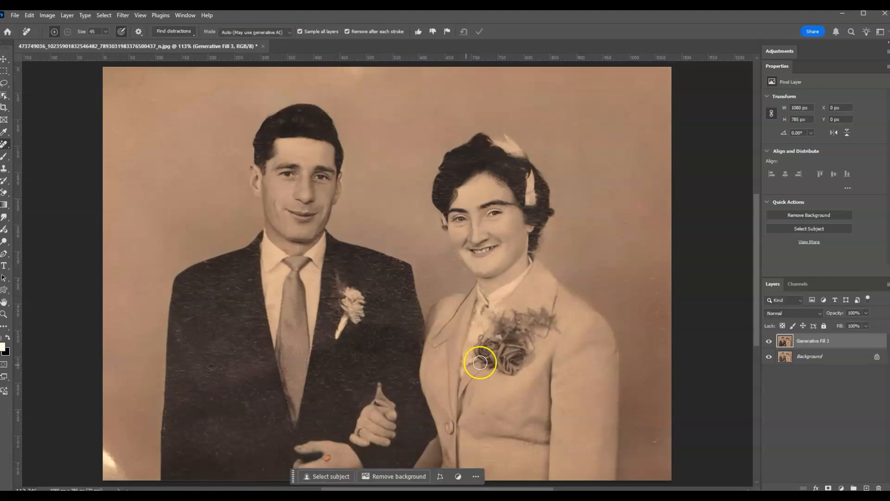
Erase the red mark on the man's hand with the Remove tool and deselect the layer.
click(331, 461)
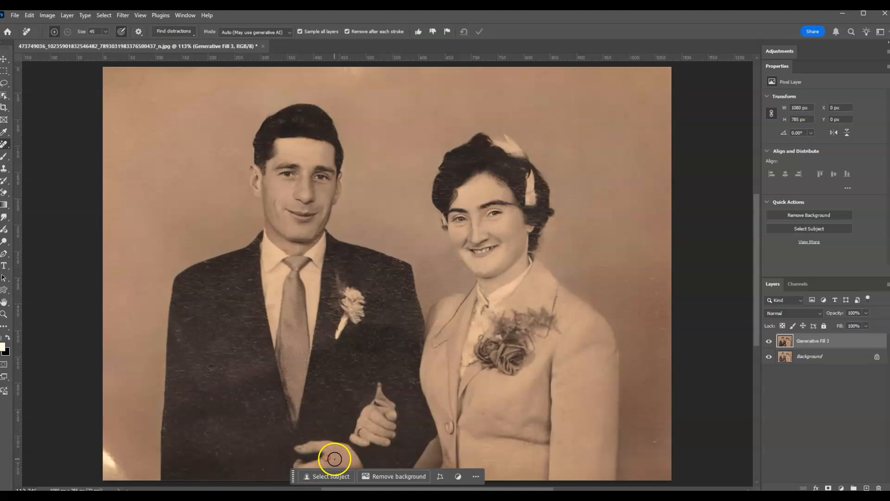
click(329, 460)
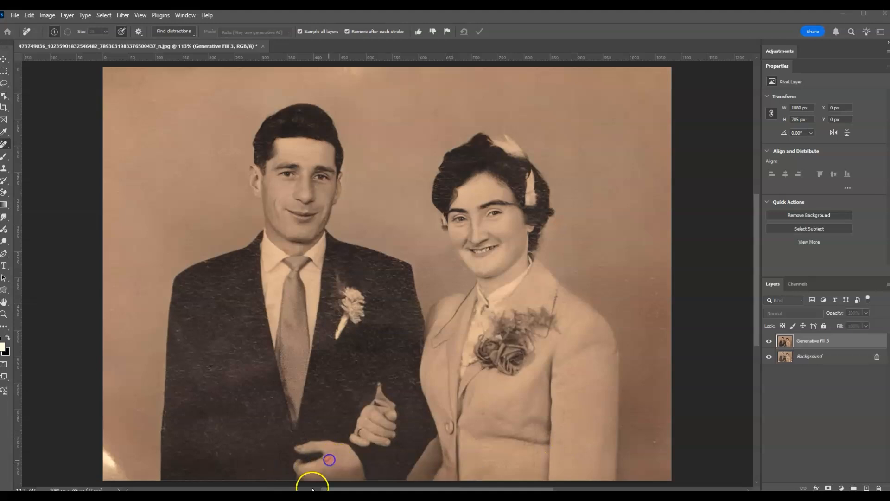
click(775, 390)
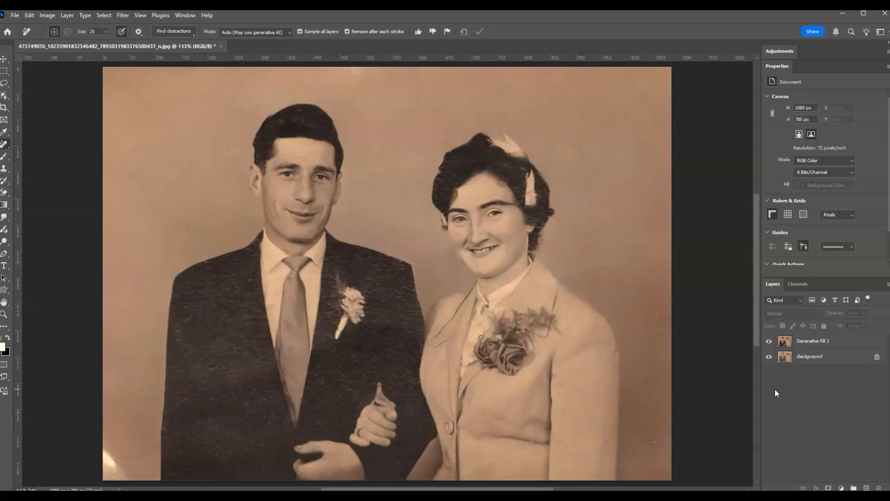
Open Neural Filters on the merged layer and enable the Colorize filter.
click(816, 344)
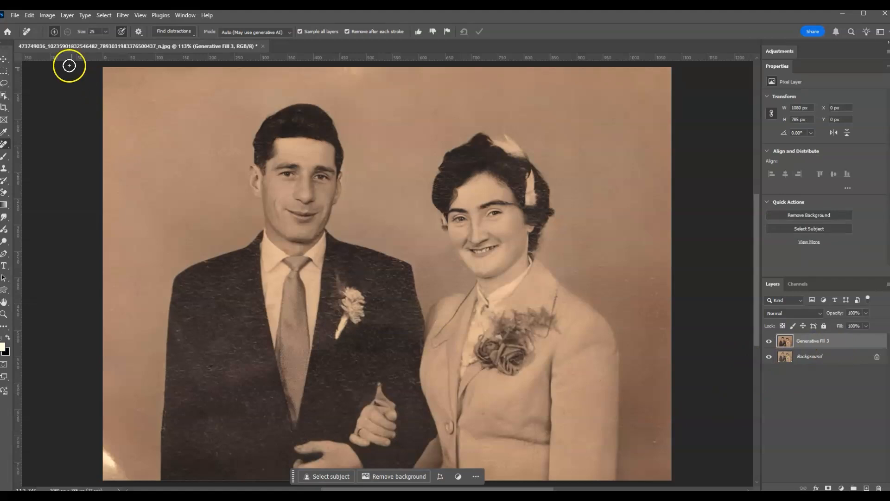
click(122, 17)
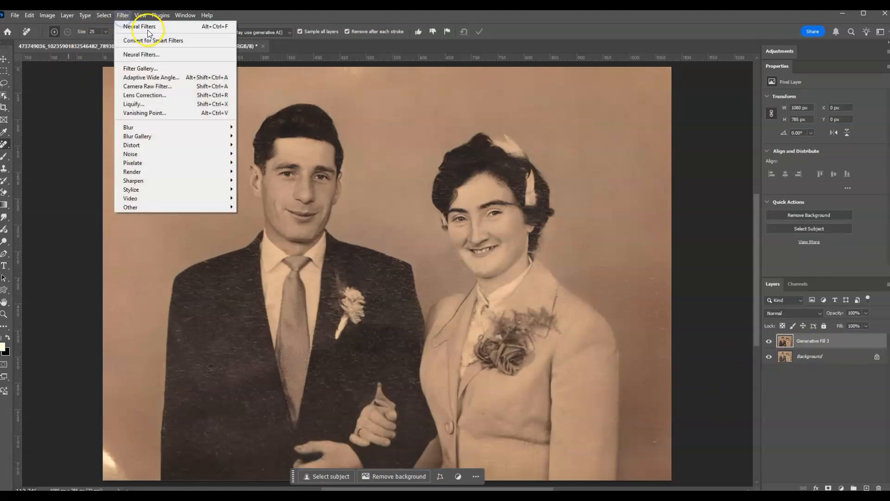
click(148, 55)
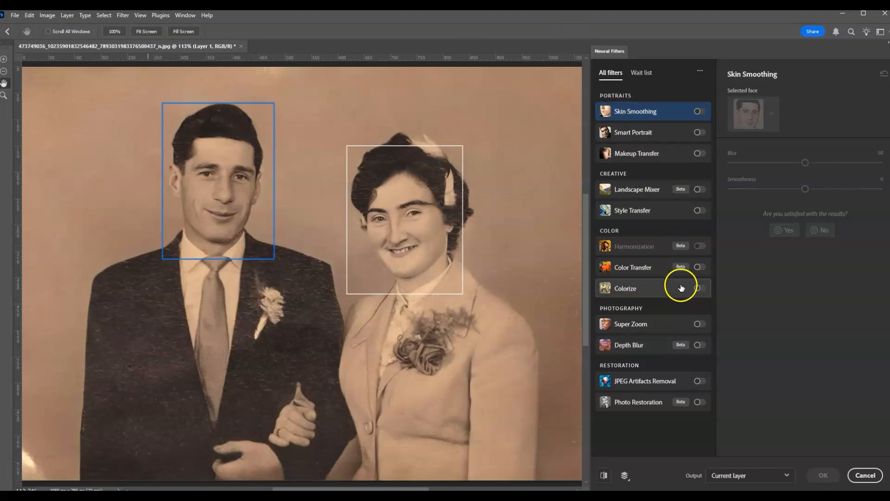
click(698, 289)
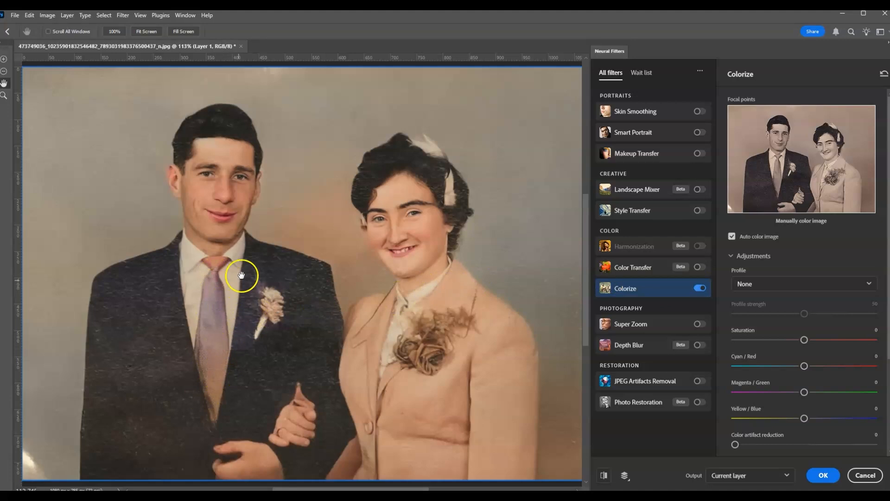
Color the man's tie blue (1738ff) with one focal point on its middle and another on its knot.
click(777, 177)
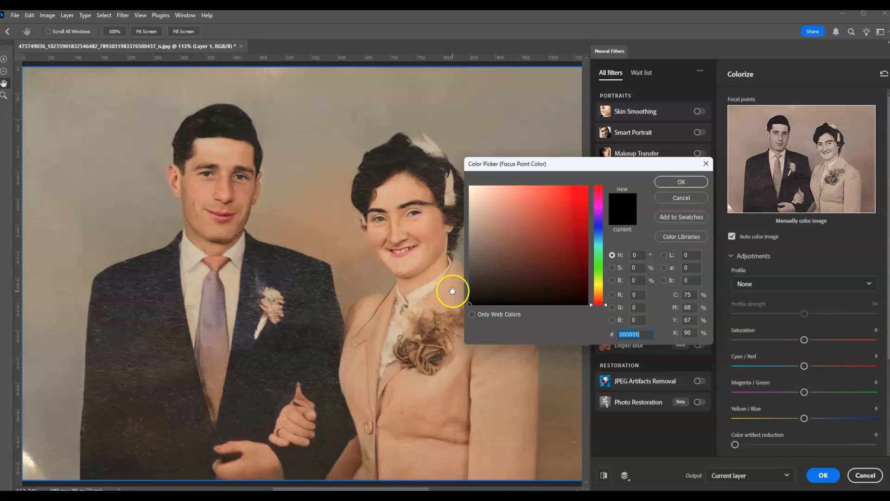
mouse_move(599, 263)
mouse_down()
mouse_move(606, 228)
mouse_move(534, 183)
mouse_move(551, 197)
mouse_move(578, 179)
mouse_up()
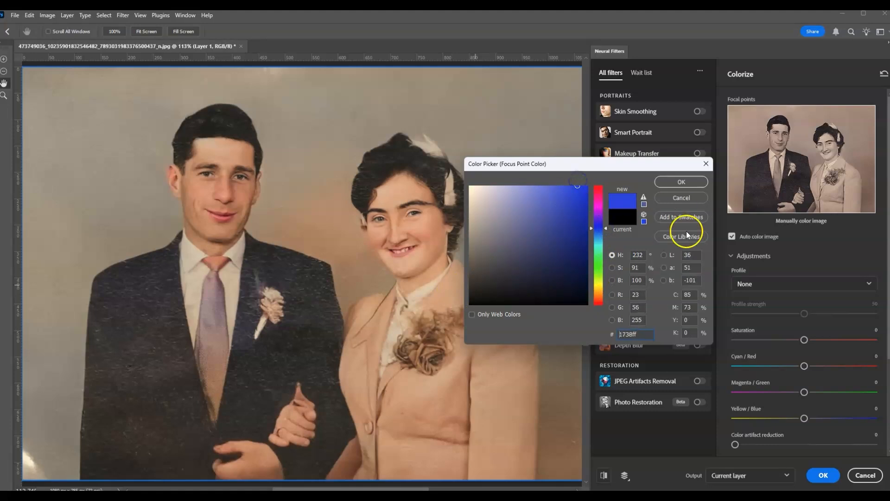
click(687, 185)
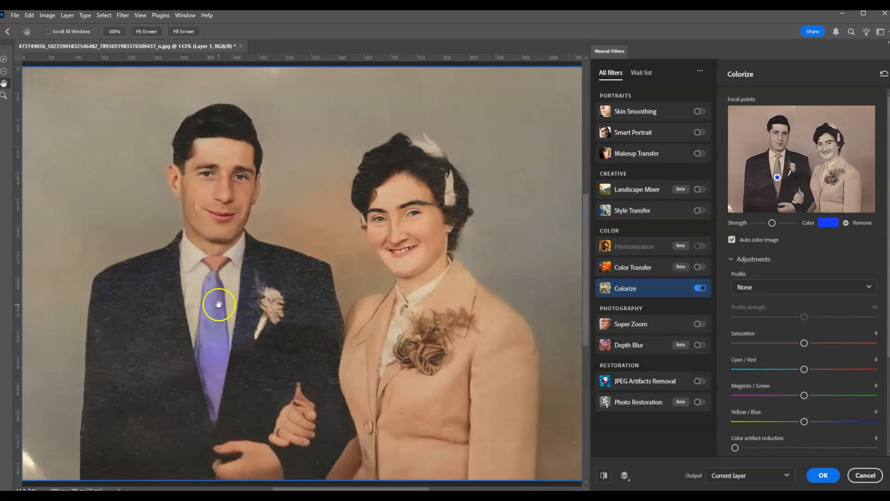
click(778, 157)
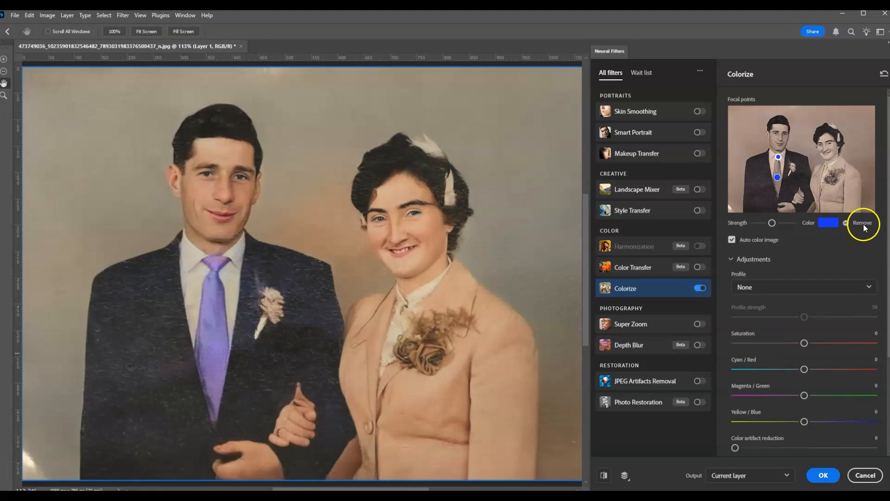
Add a focal point on the woman's corsage and set its color to pink (ff62d5).
click(833, 179)
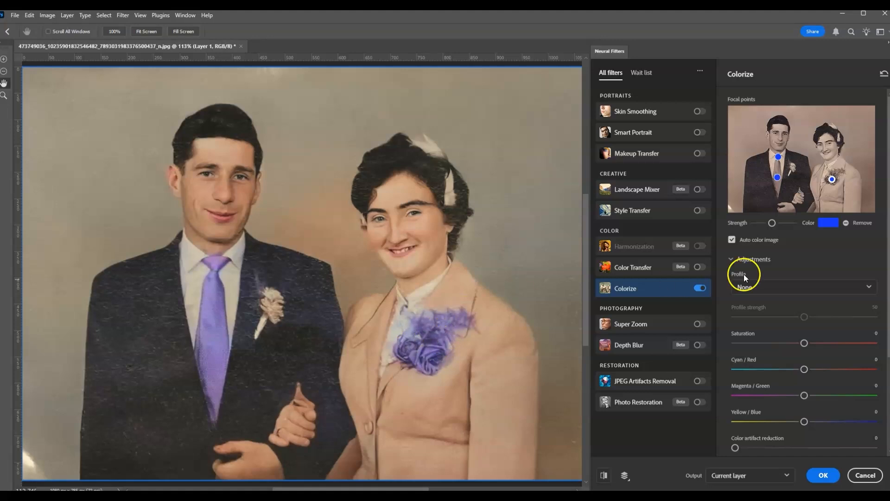
click(827, 225)
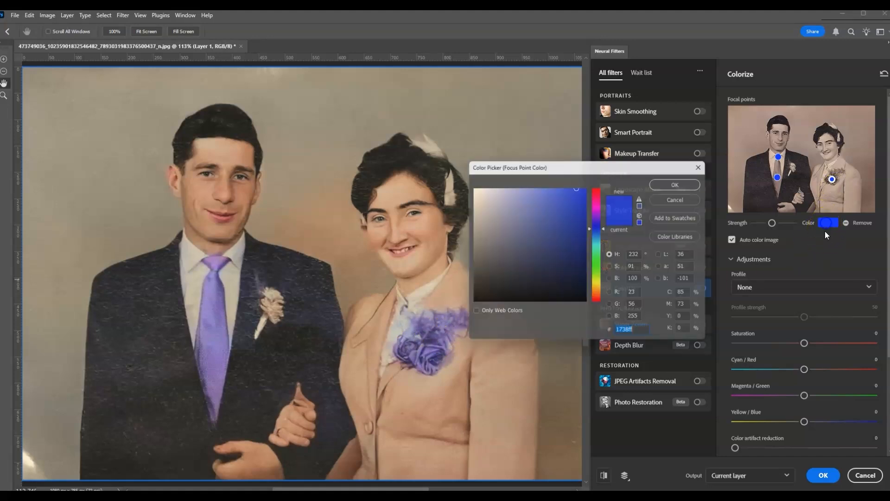
click(600, 292)
drag(598, 225, 602, 204)
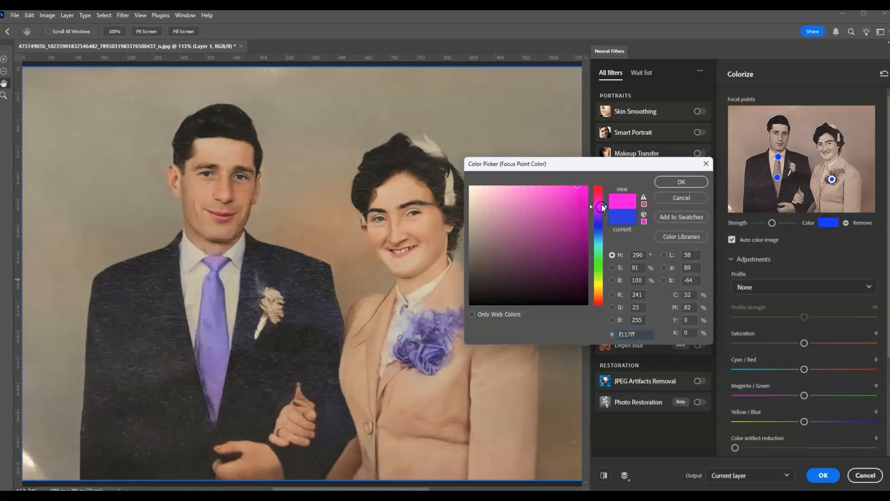
drag(549, 187, 548, 175)
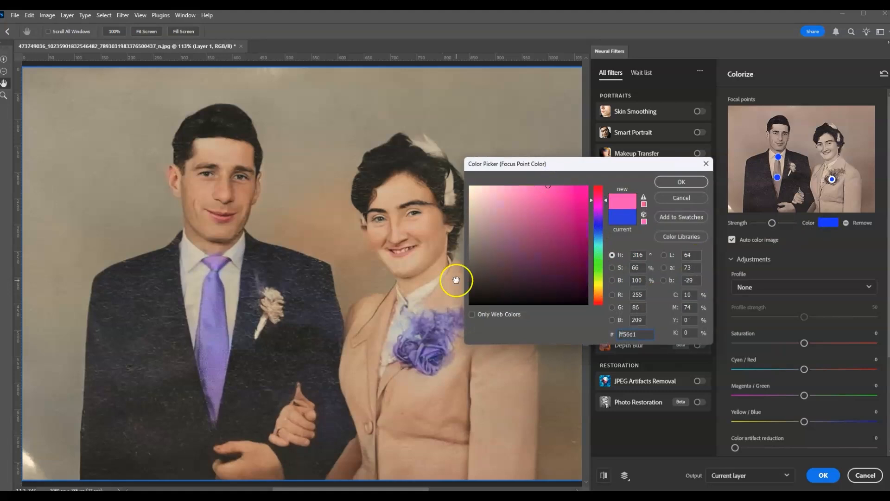
click(542, 175)
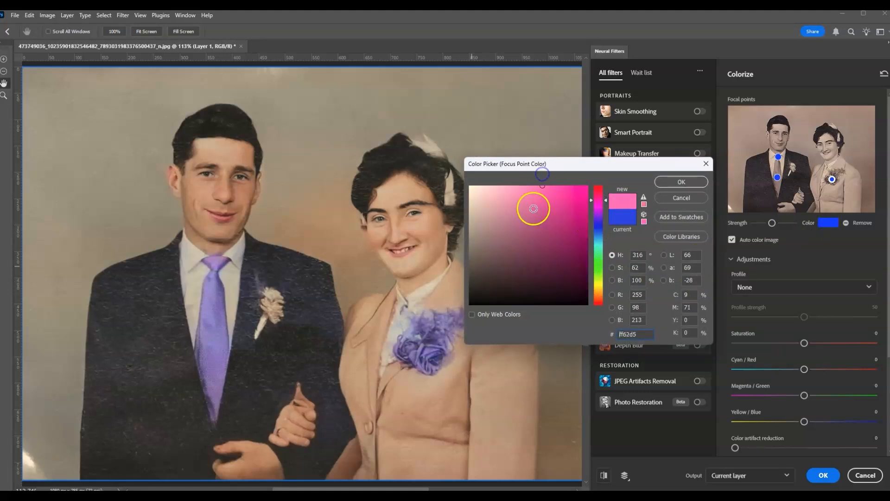
click(682, 181)
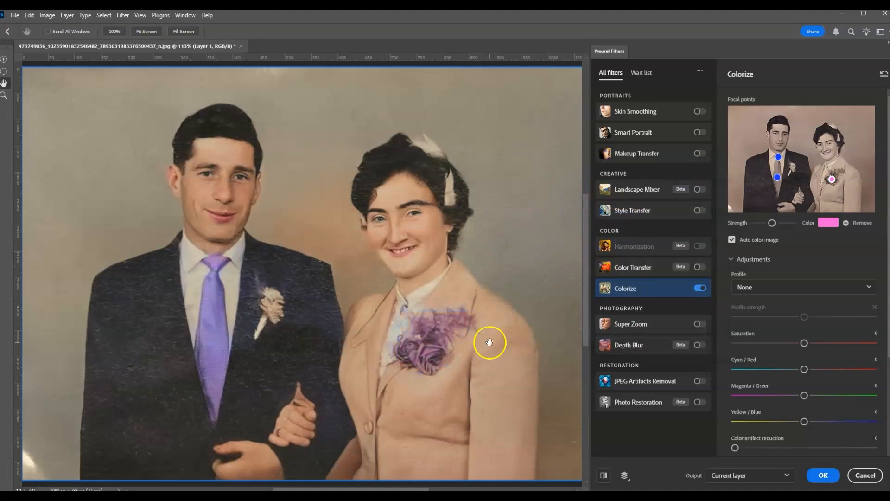
Add more focal points around the woman's corsage, recolor it orange-red, and apply the Colorize filter to the current layer.
click(827, 179)
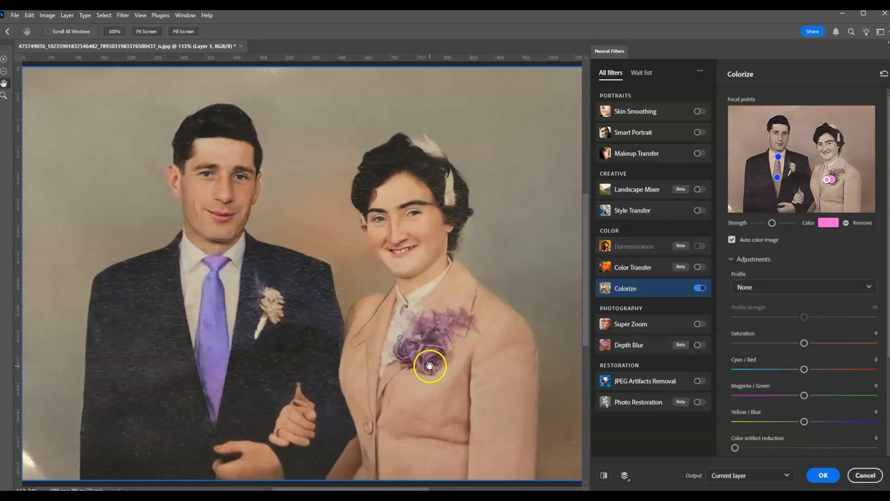
click(835, 185)
click(831, 224)
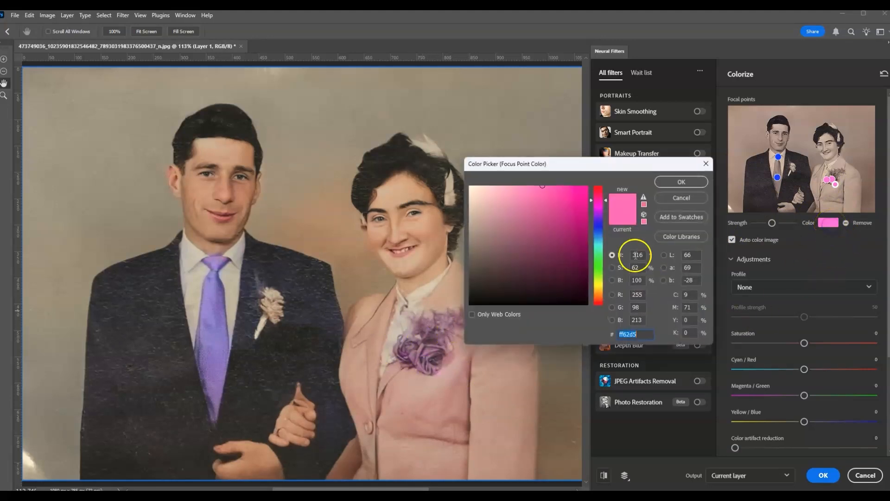
click(598, 300)
drag(573, 197, 587, 156)
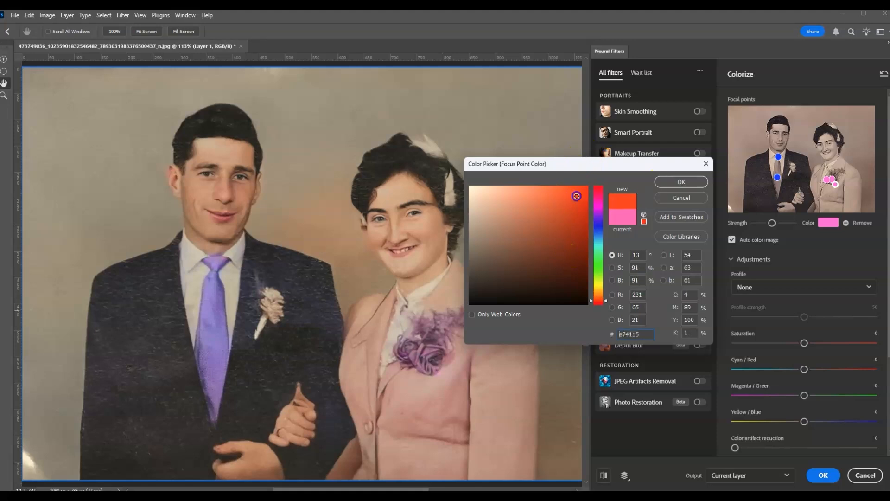
click(681, 182)
click(845, 223)
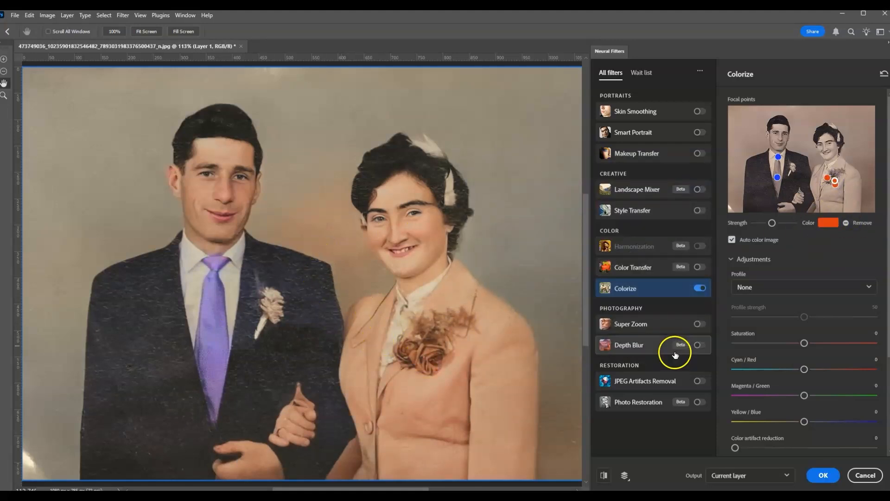
click(825, 476)
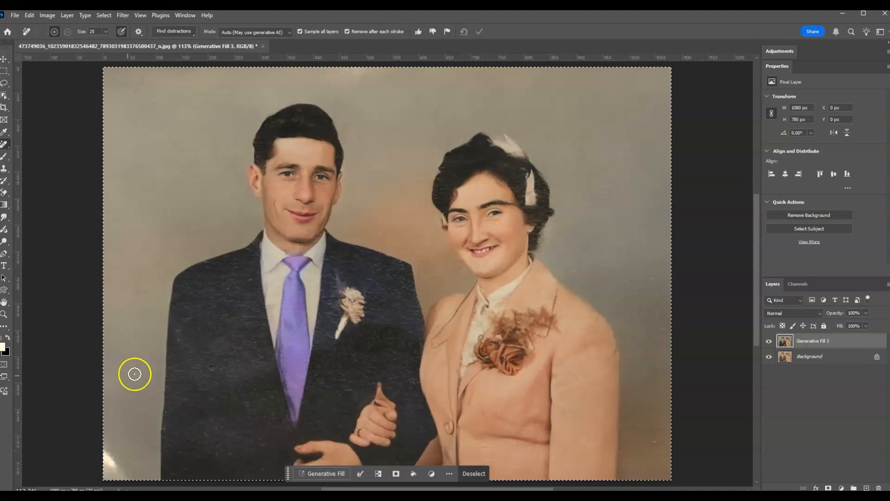
Clean up scratches in the woman's hair and on the man's dark jacket with the Remove tool, and clear the selection.
click(824, 346)
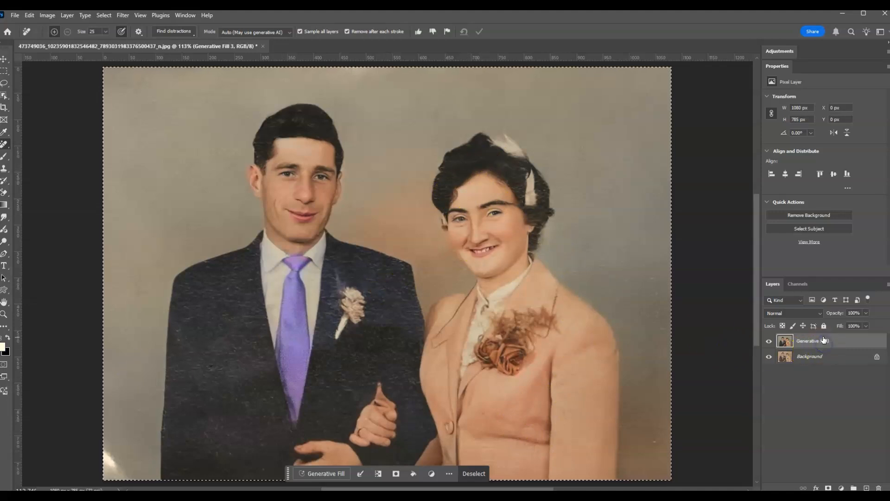
click(4, 148)
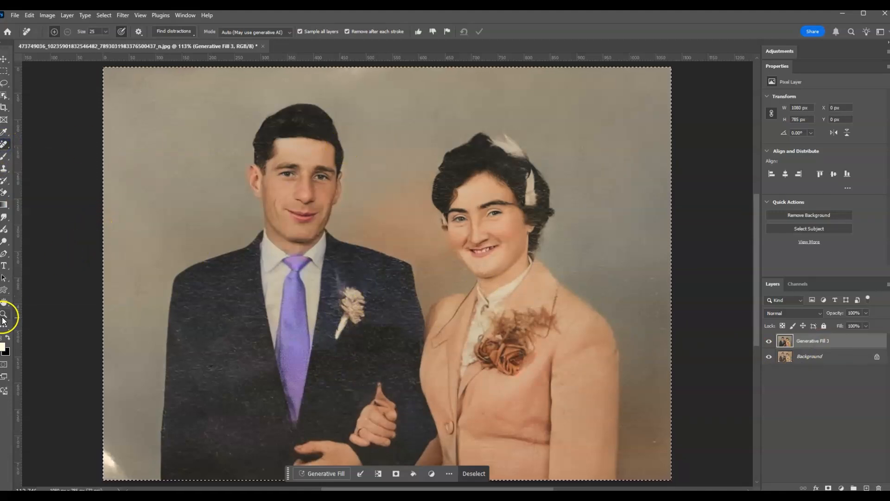
mouse_move(471, 160)
mouse_down()
mouse_move(443, 188)
mouse_move(447, 181)
mouse_up()
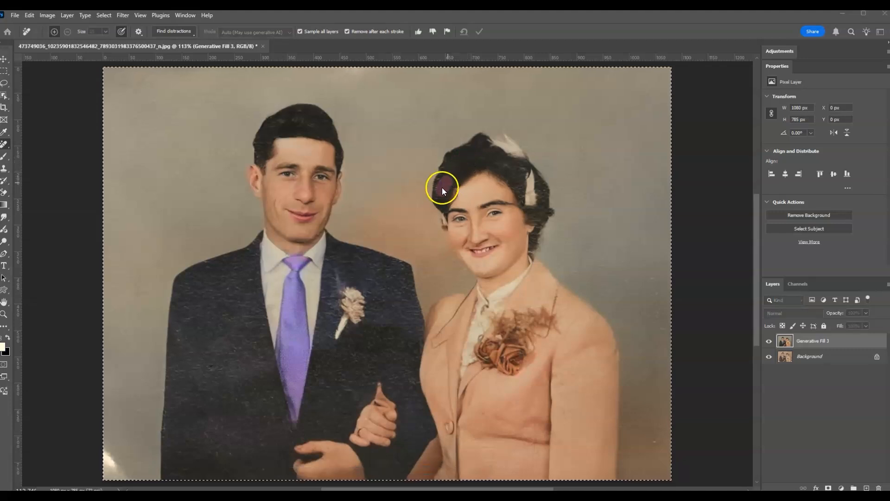
click(443, 194)
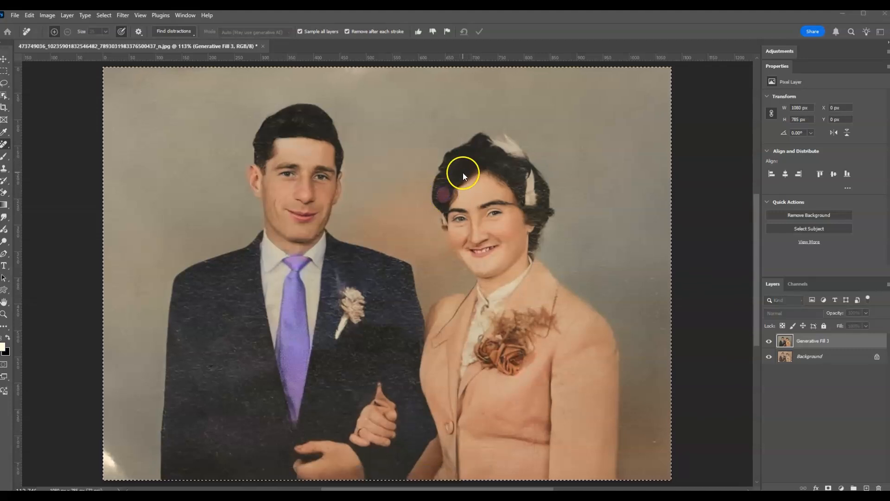
click(459, 177)
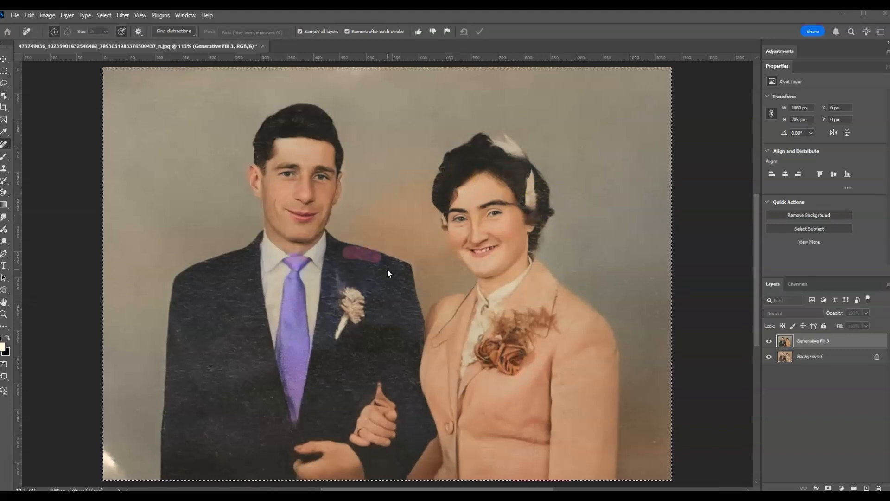
mouse_move(232, 270)
mouse_down()
mouse_move(204, 279)
mouse_move(239, 342)
mouse_up()
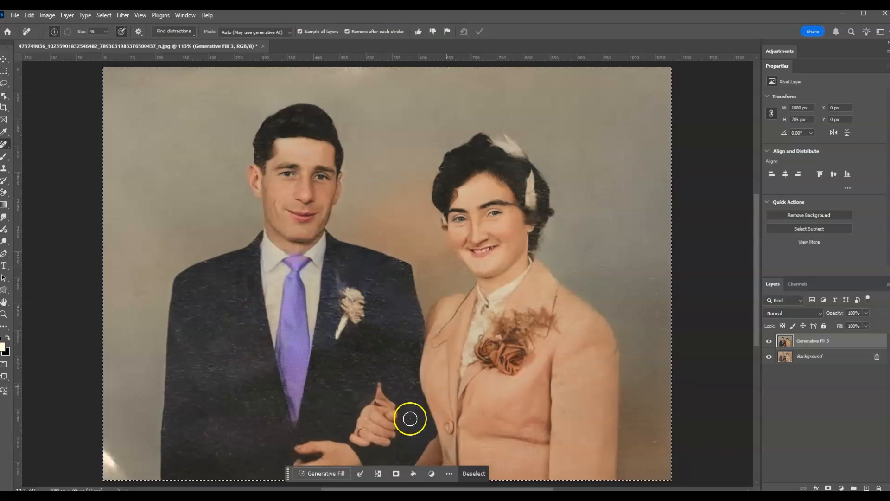
click(783, 406)
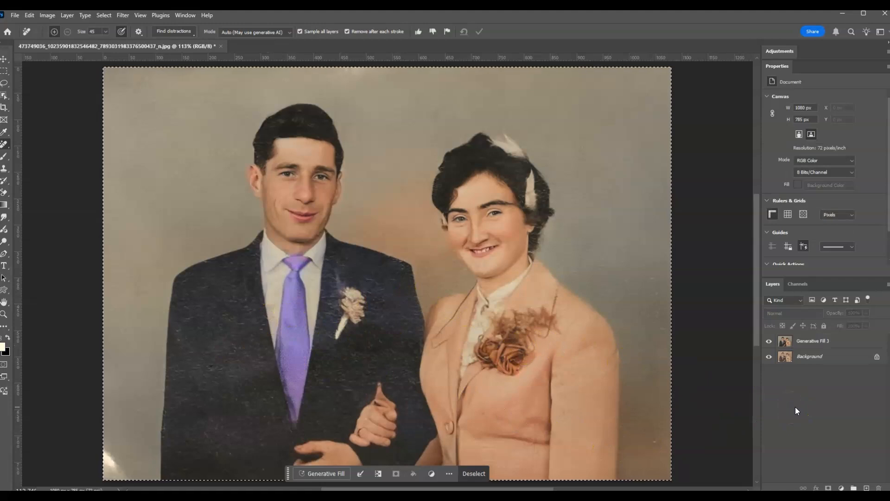
key(ctrl+d)
Duplicate the Background layer, move the copy to the top of the stack and hide it for a before-and-after comparison.
click(843, 367)
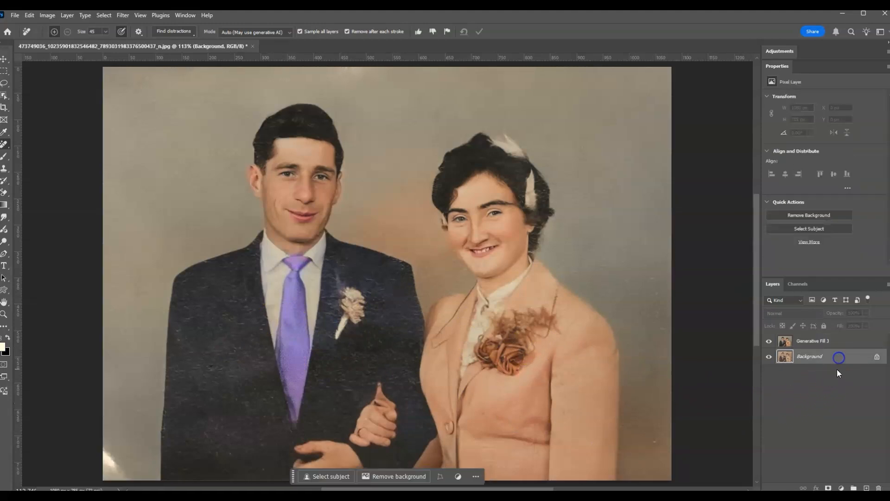
key(ctrl+j)
drag(835, 361, 807, 339)
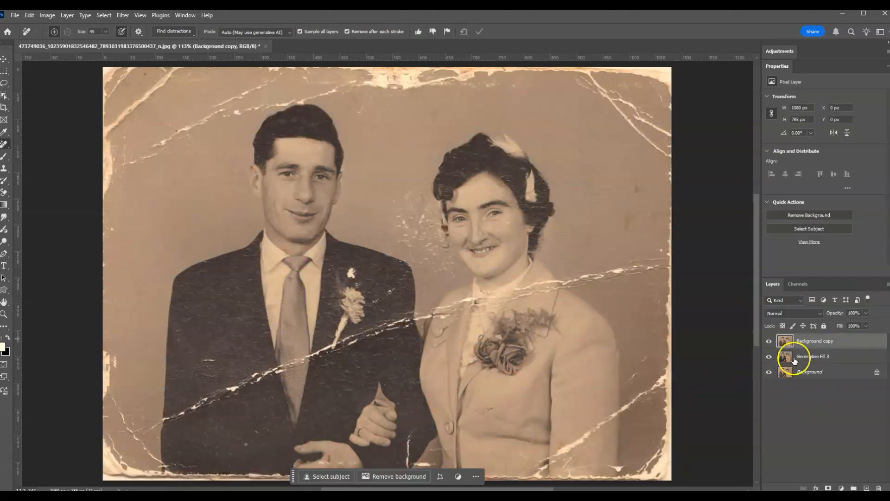
click(770, 342)
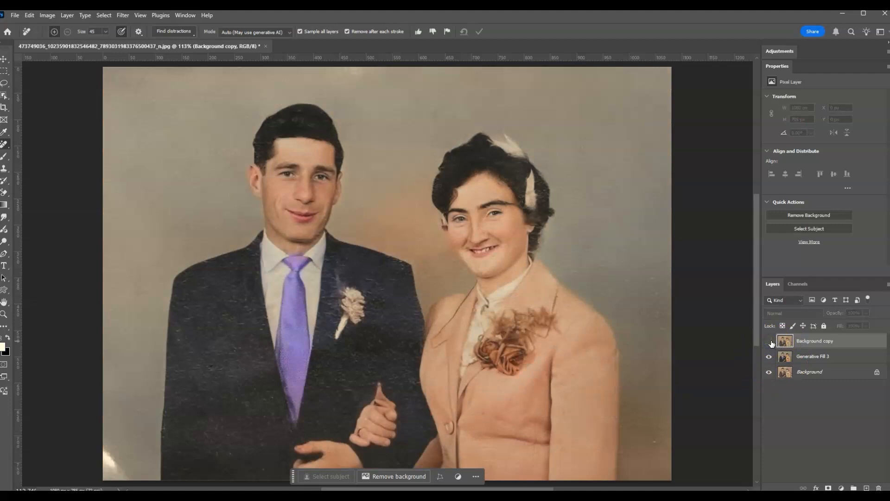